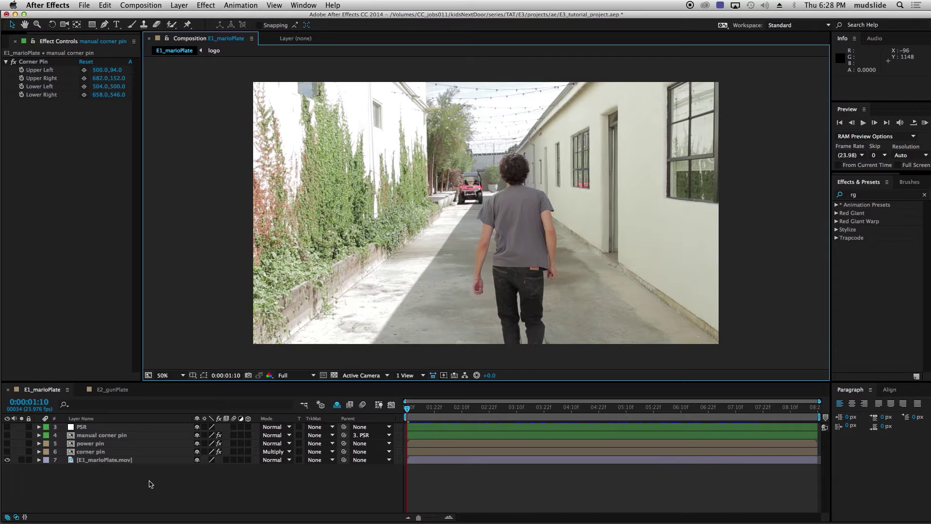
# Scrub through the alley footage and return to 0:00:01:10
pyautogui.click(150, 484)
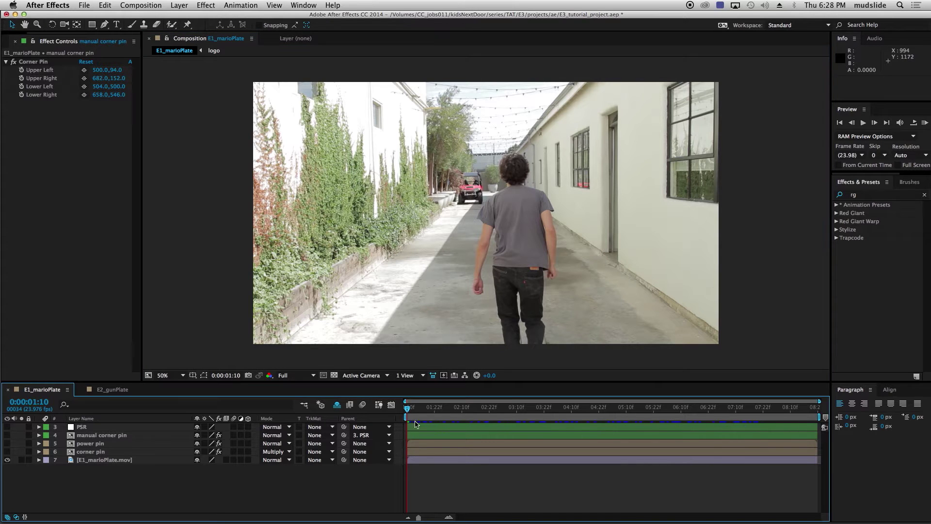
pyautogui.moveTo(408, 410); pyautogui.dragTo(630, 413)
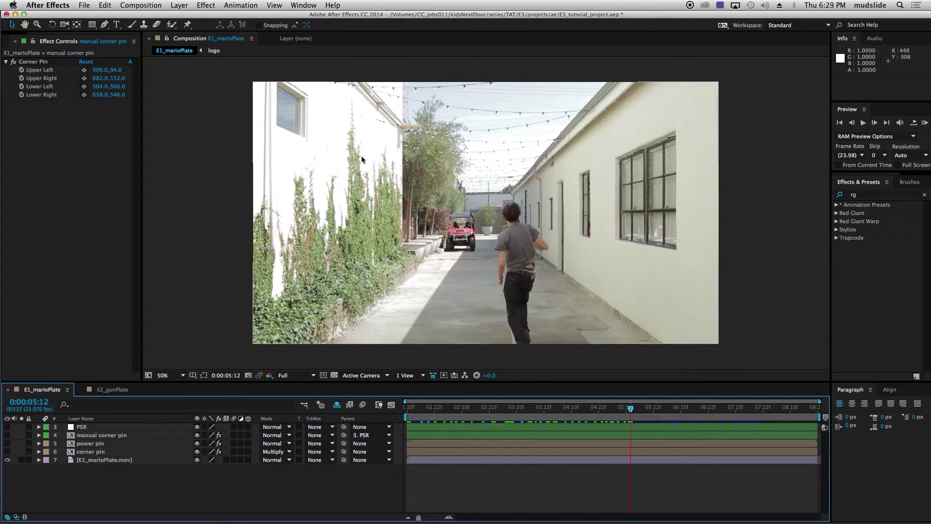
pyautogui.moveTo(622, 405); pyautogui.dragTo(407, 410)
# In mocha, check the track at frame 84 and pick After Effects Transform Data export format
pyautogui.click(711, 513)
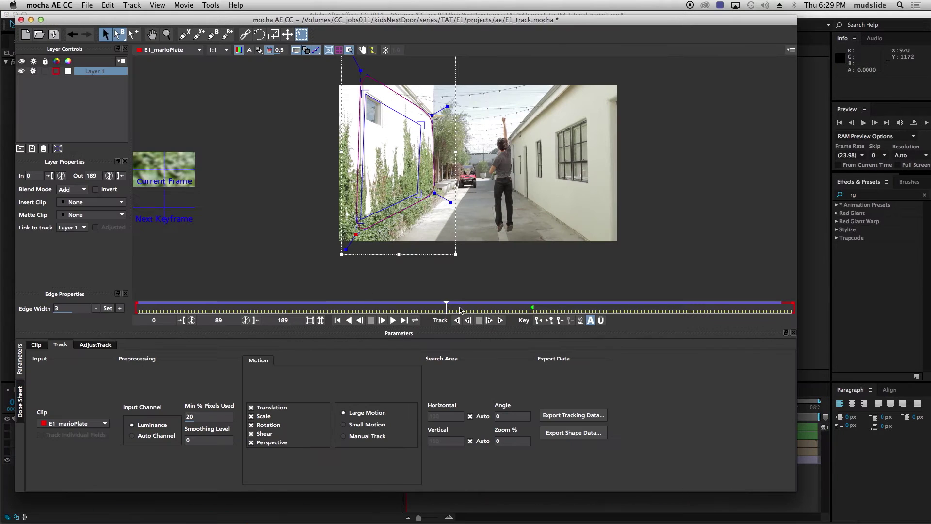
pyautogui.moveTo(447, 307)
pyautogui.mouseDown()
pyautogui.moveTo(308, 308)
pyautogui.moveTo(432, 311)
pyautogui.mouseUp()
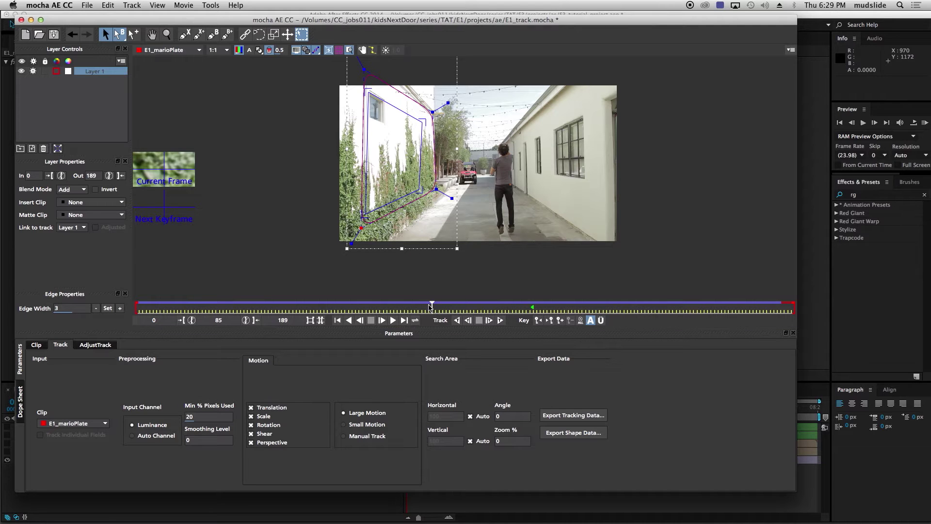
pyautogui.moveTo(433, 306); pyautogui.dragTo(429, 308)
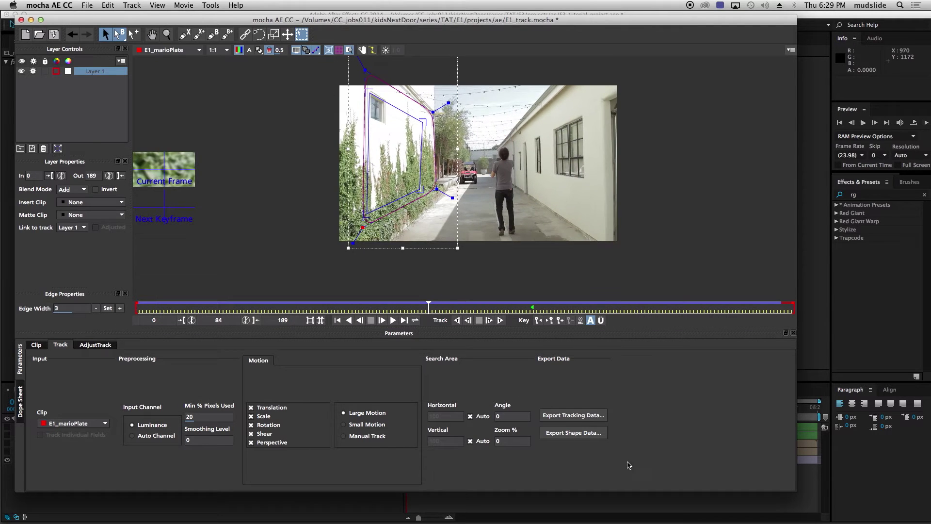
pyautogui.click(569, 416)
pyautogui.click(466, 235)
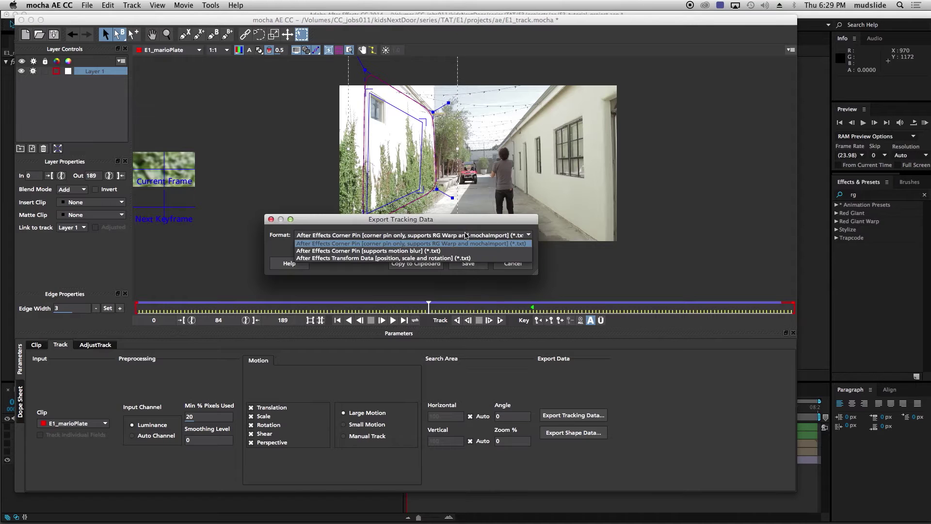
pyautogui.click(428, 262)
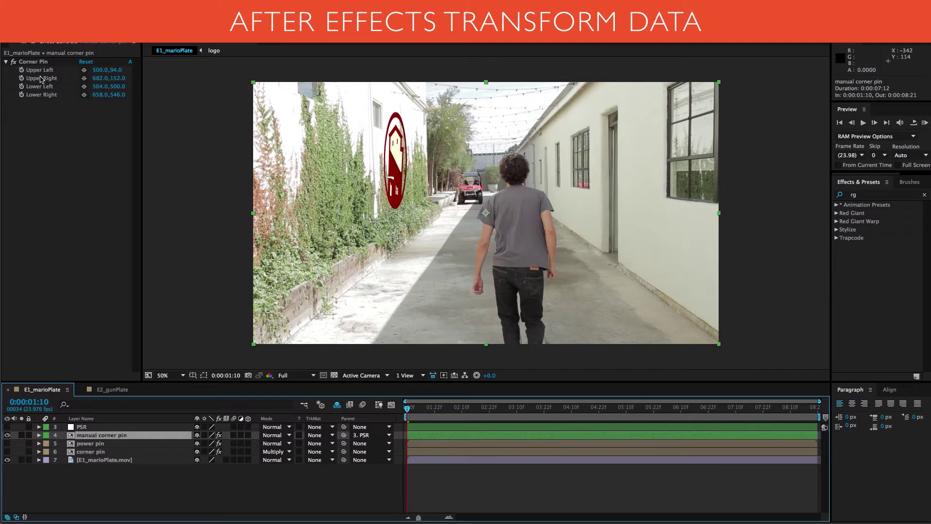
pyautogui.click(100, 427)
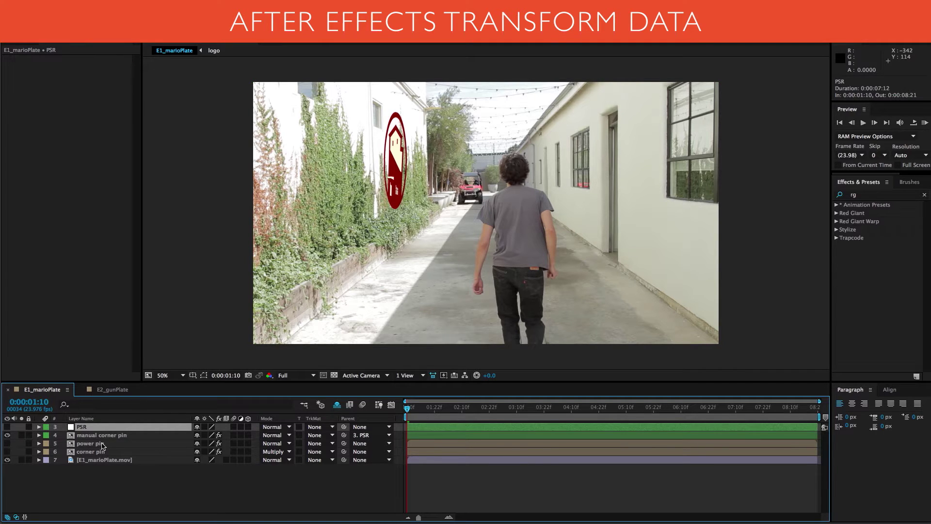
pyautogui.click(96, 434)
pyautogui.moveTo(344, 435); pyautogui.dragTo(214, 484)
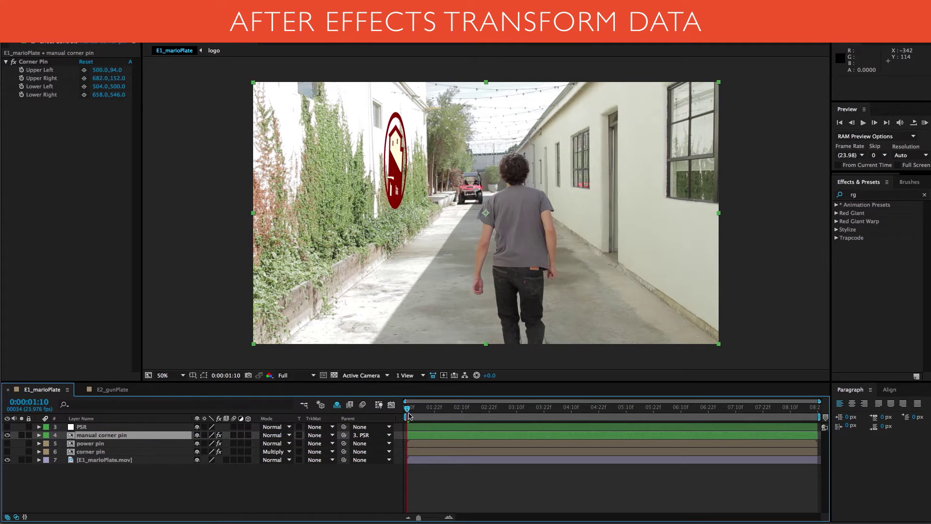
pyautogui.press('KP_0')
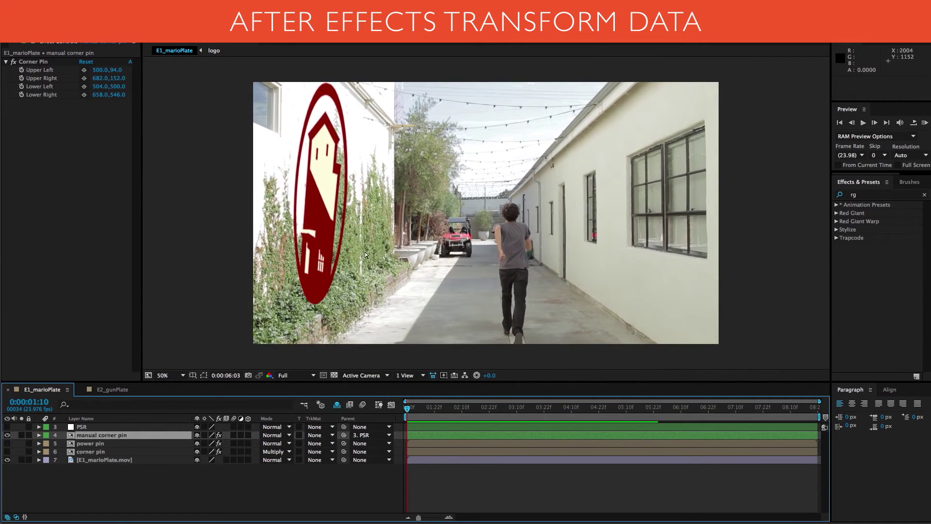
pyautogui.press('space')
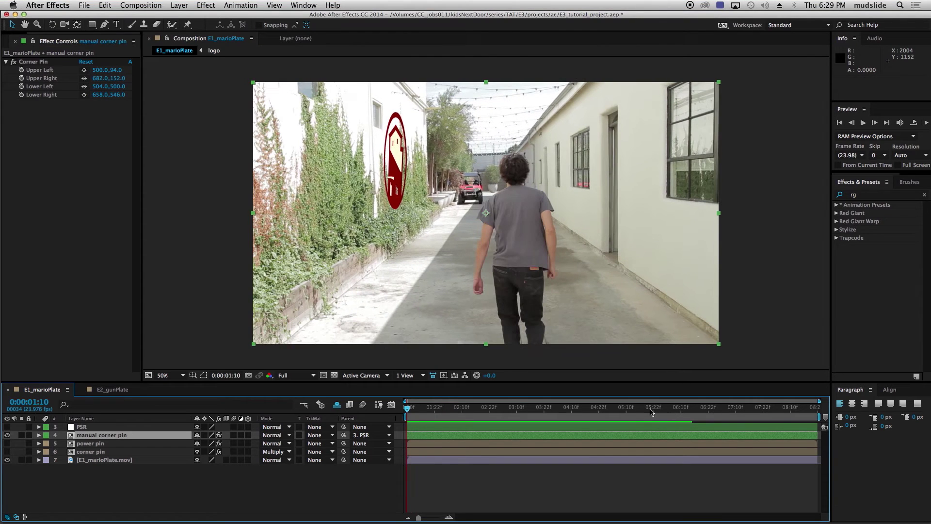
pyautogui.moveTo(544, 411); pyautogui.dragTo(580, 410)
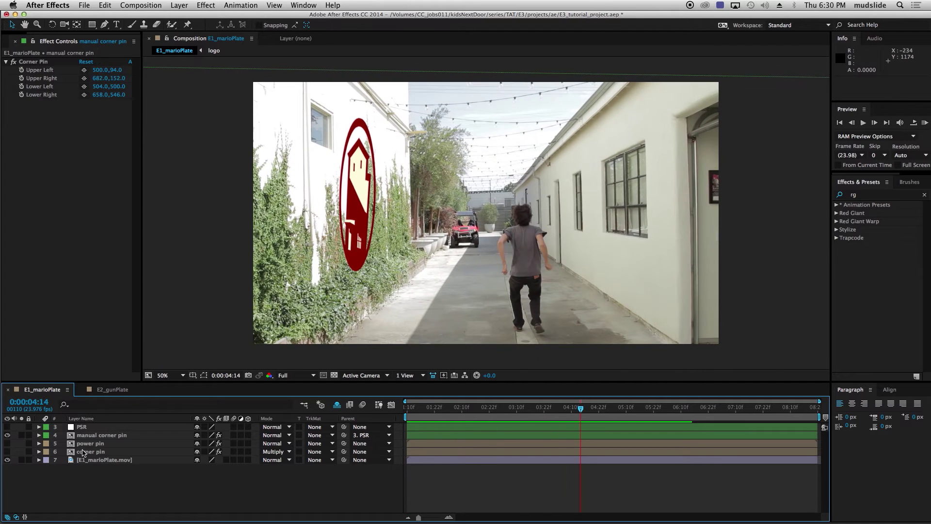
# At 0:00:06:08, pull the manual corner pin logo's upper corners down onto the wall
pyautogui.click(132, 435)
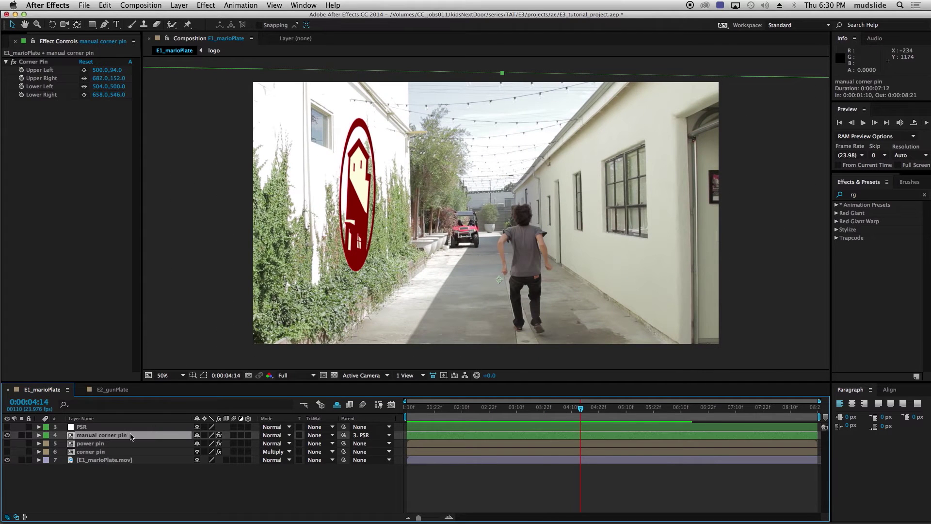
pyautogui.click(23, 64)
pyautogui.moveTo(582, 411); pyautogui.dragTo(677, 410)
pyautogui.moveTo(274, 59); pyautogui.dragTo(271, 101)
pyautogui.moveTo(378, 98); pyautogui.dragTo(377, 115)
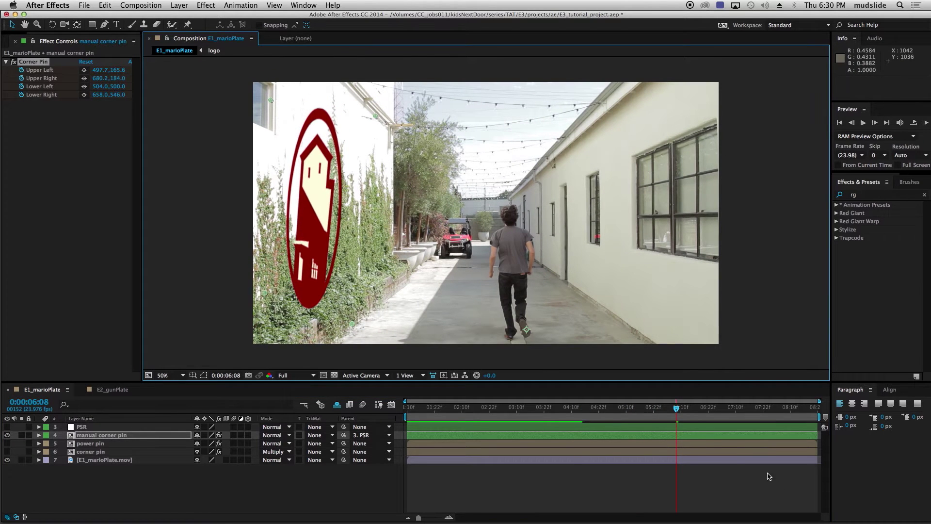
pyautogui.moveTo(676, 410); pyautogui.dragTo(639, 437)
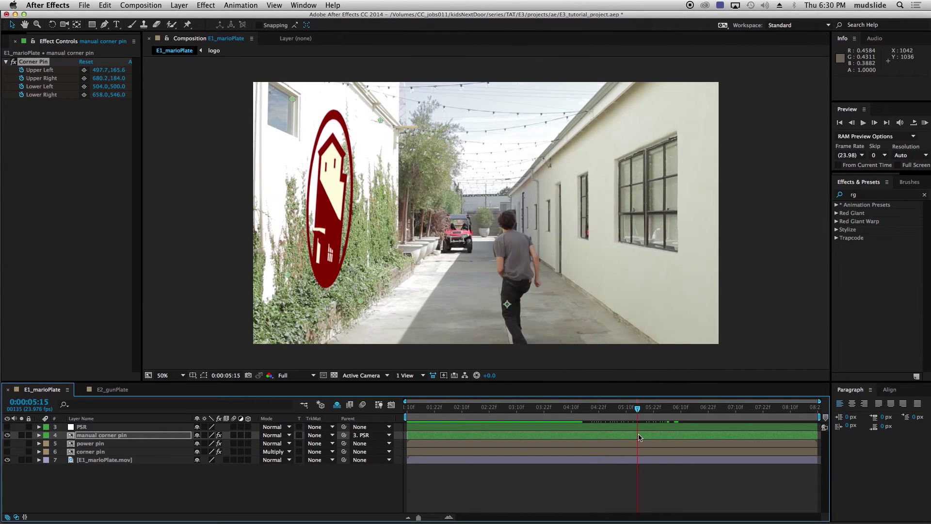
pyautogui.click(271, 492)
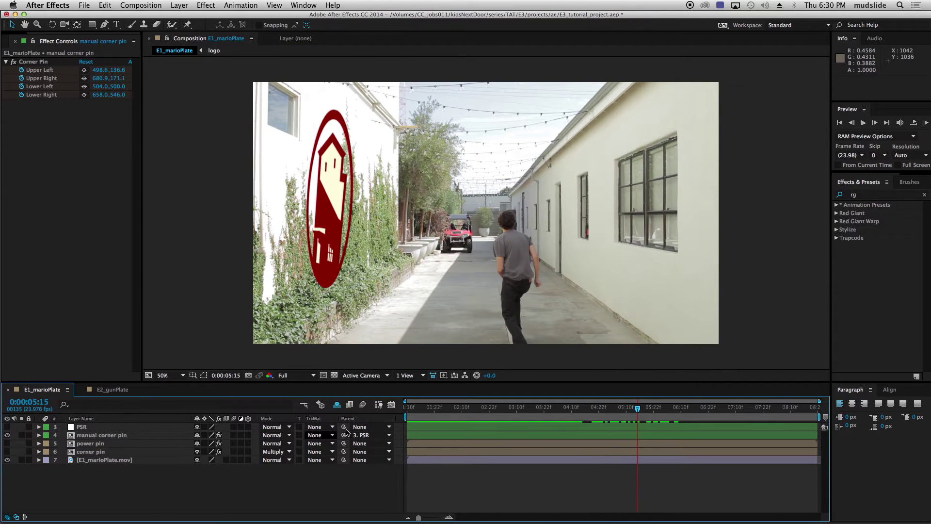
# In mocha, copy the After Effects Corner Pin tracking data to the clipboard
pyautogui.click(709, 513)
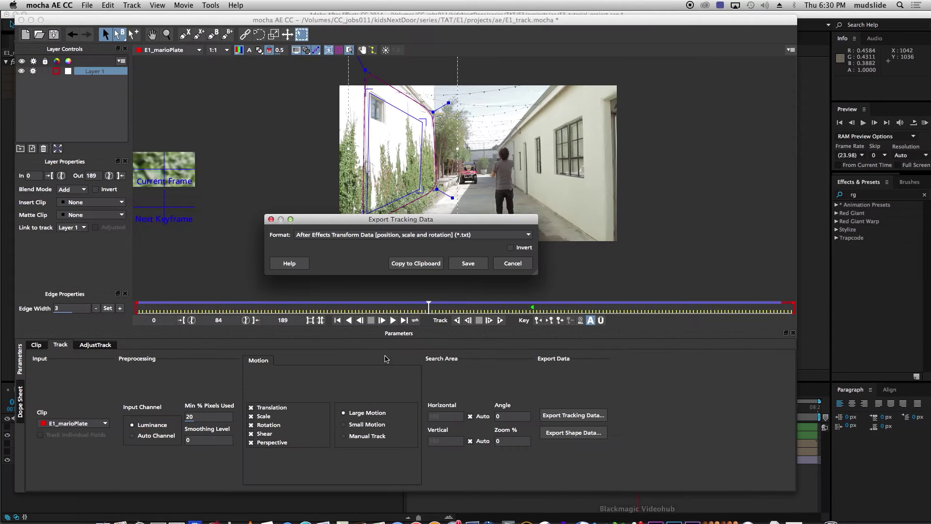
pyautogui.click(480, 235)
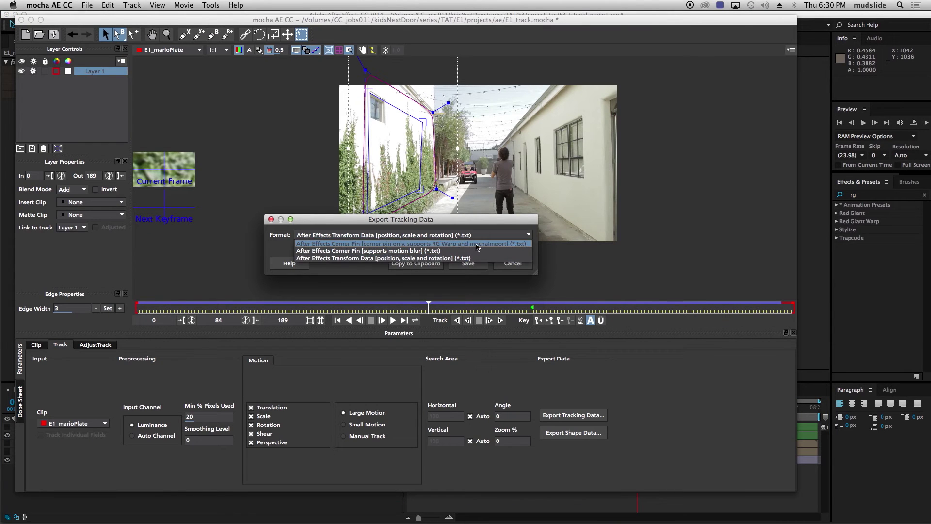
pyautogui.click(477, 243)
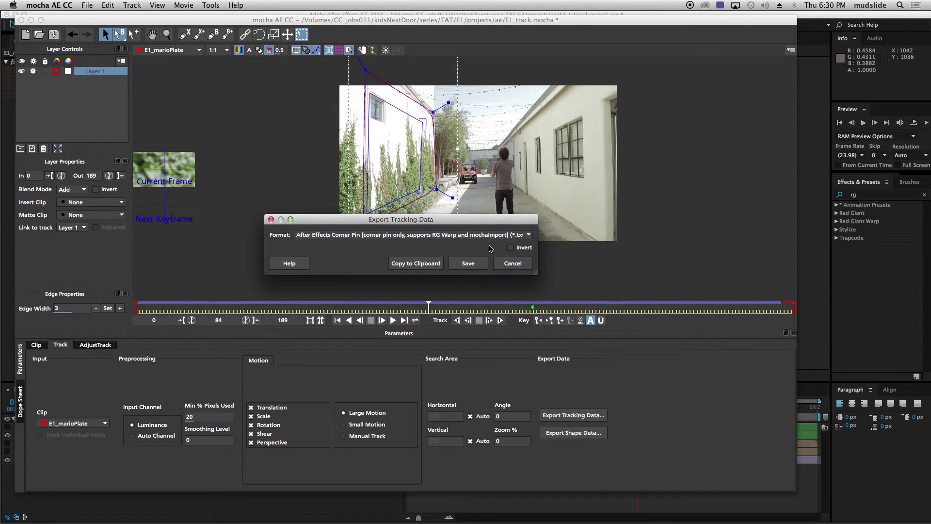
pyautogui.click(420, 265)
pyautogui.click(814, 303)
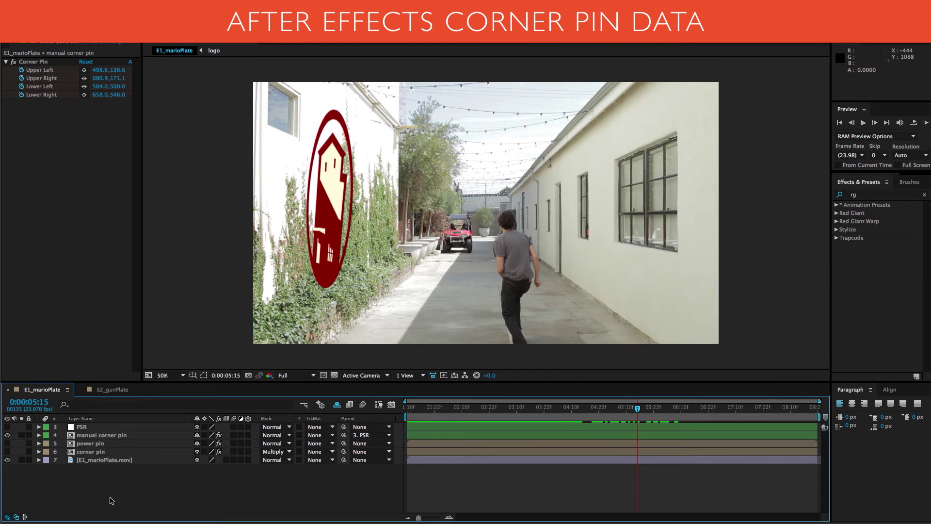
# Hide the manual corner pin logo, show the corner pin logo, and preview it
pyautogui.click(99, 454)
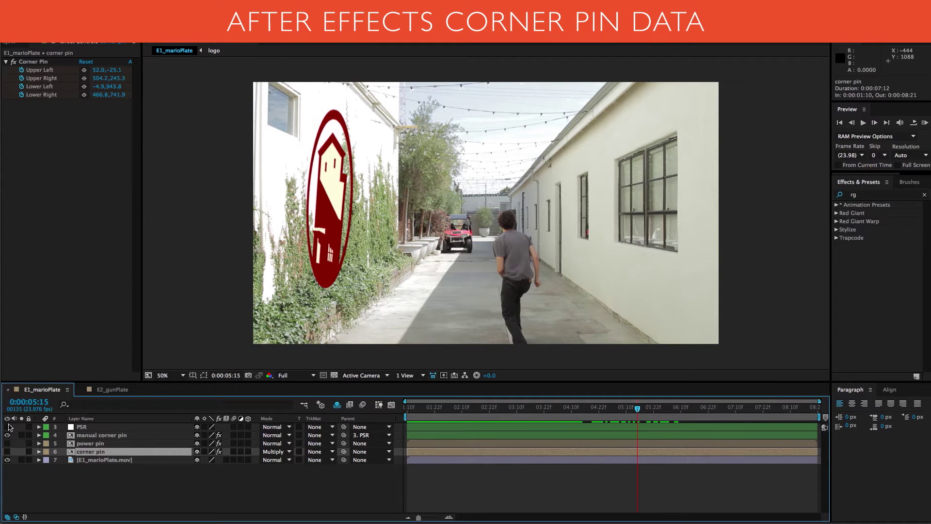
pyautogui.click(7, 435)
pyautogui.click(7, 452)
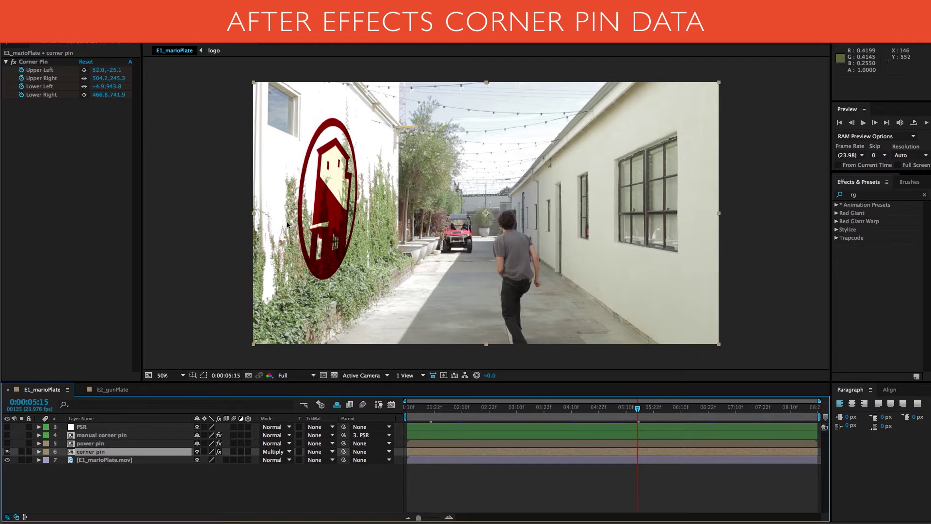
pyautogui.press('KP_0')
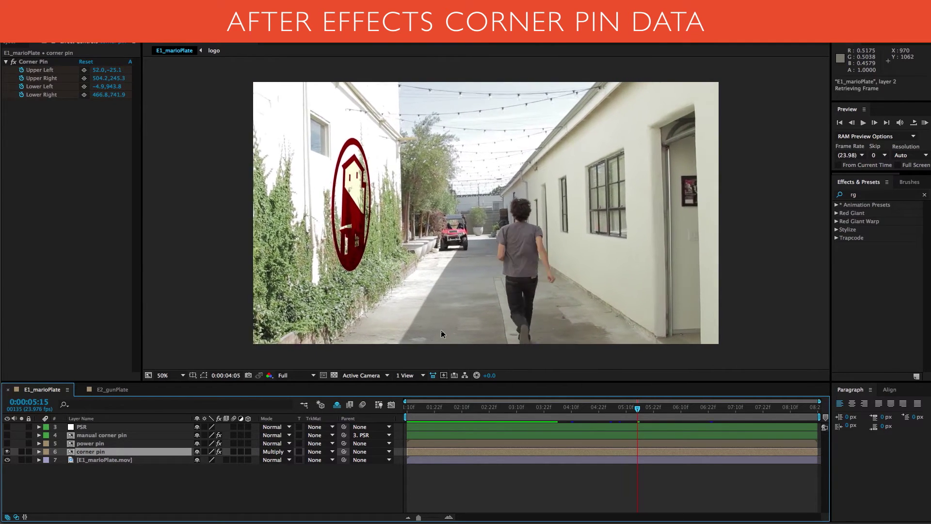
pyautogui.press('space')
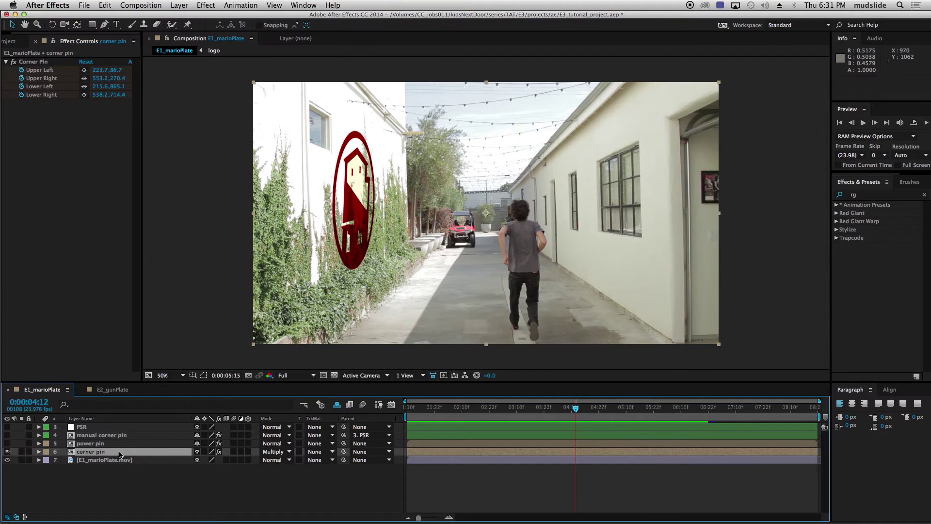
# Inspect the tracked values on the corner pin and power pin layers
pyautogui.click(108, 444)
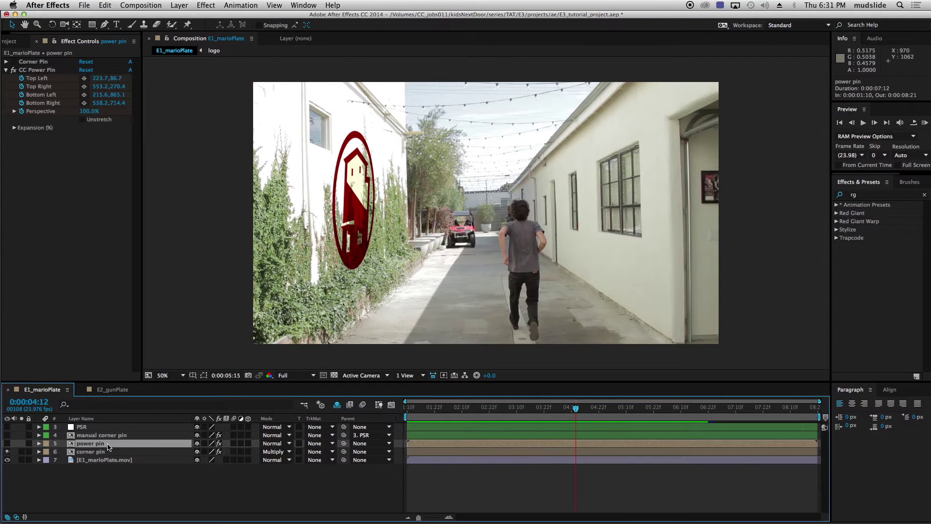
pyautogui.click(105, 460)
pyautogui.click(102, 452)
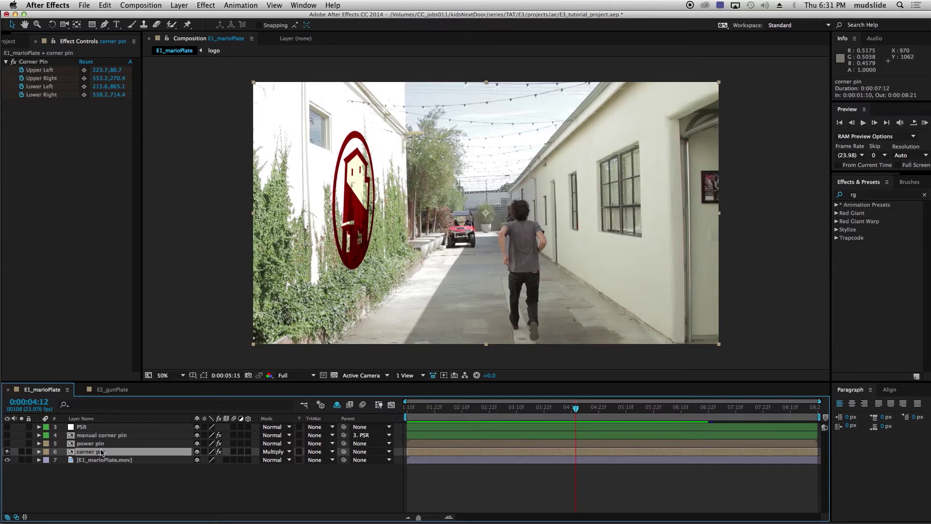
pyautogui.click(97, 443)
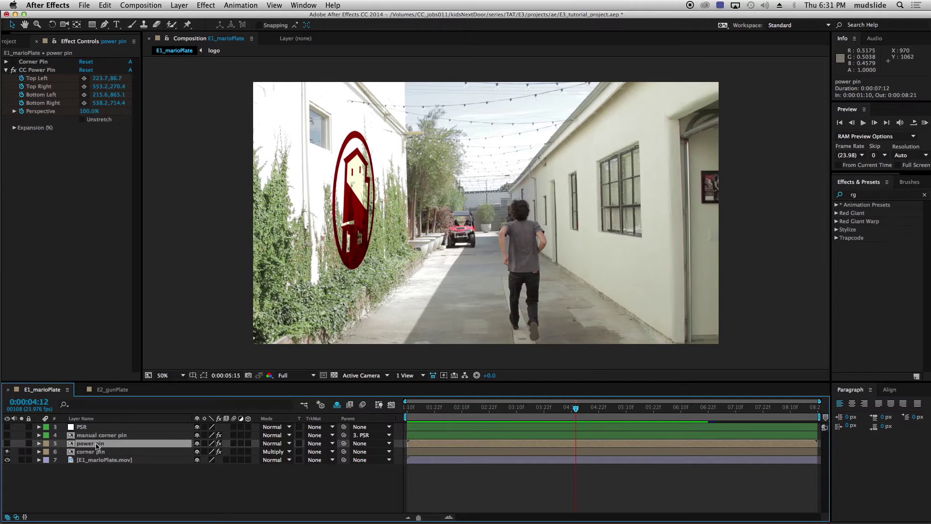
# Stretch the power-pinned logo's right edge along the wall around 0:00:03:01
pyautogui.click(44, 73)
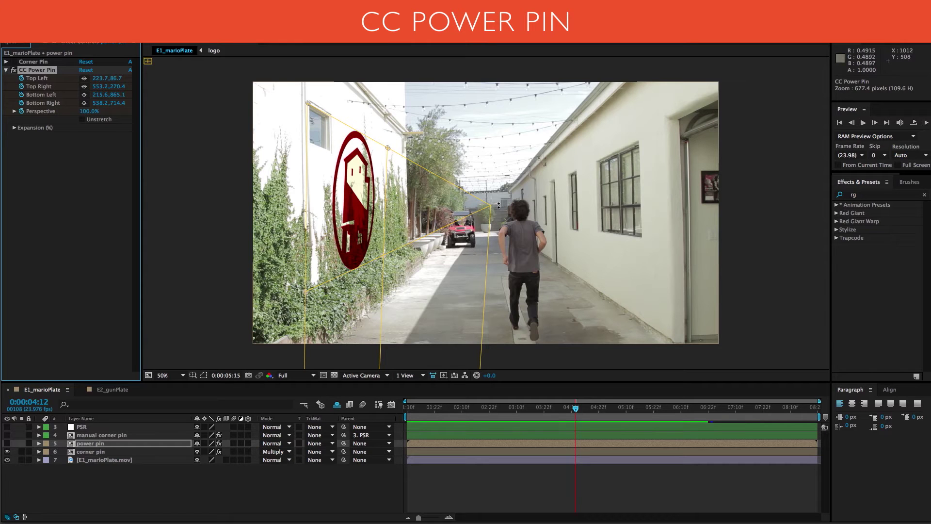
pyautogui.moveTo(554, 413); pyautogui.dragTo(616, 405)
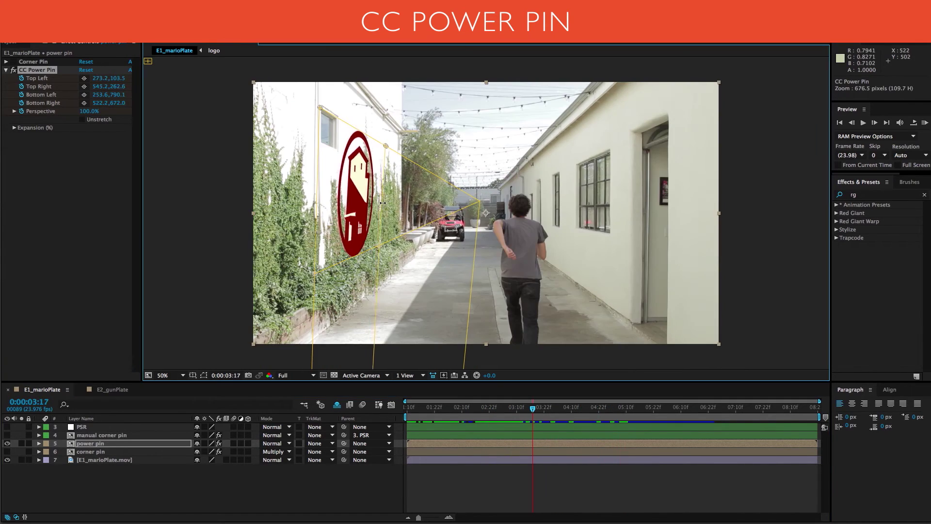
pyautogui.moveTo(383, 202); pyautogui.dragTo(389, 200)
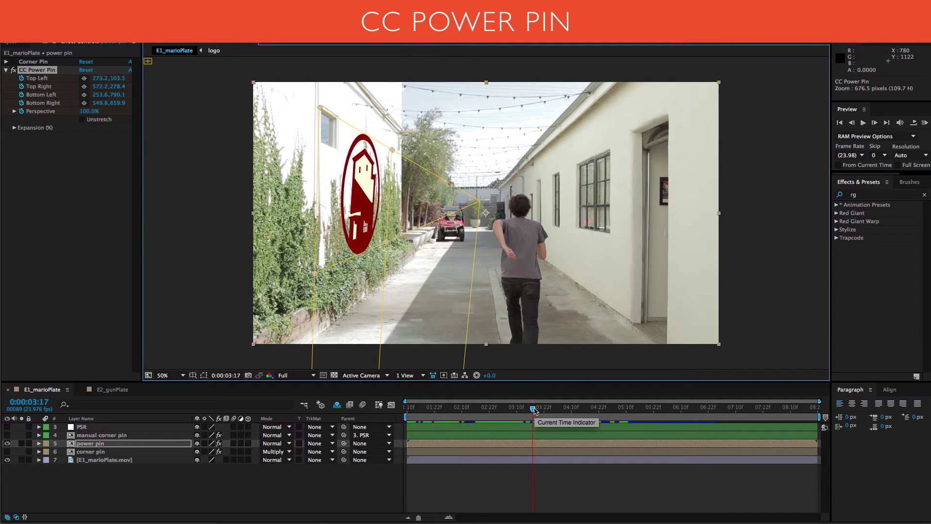
pyautogui.press('u')
pyautogui.moveTo(534, 411); pyautogui.dragTo(534, 412)
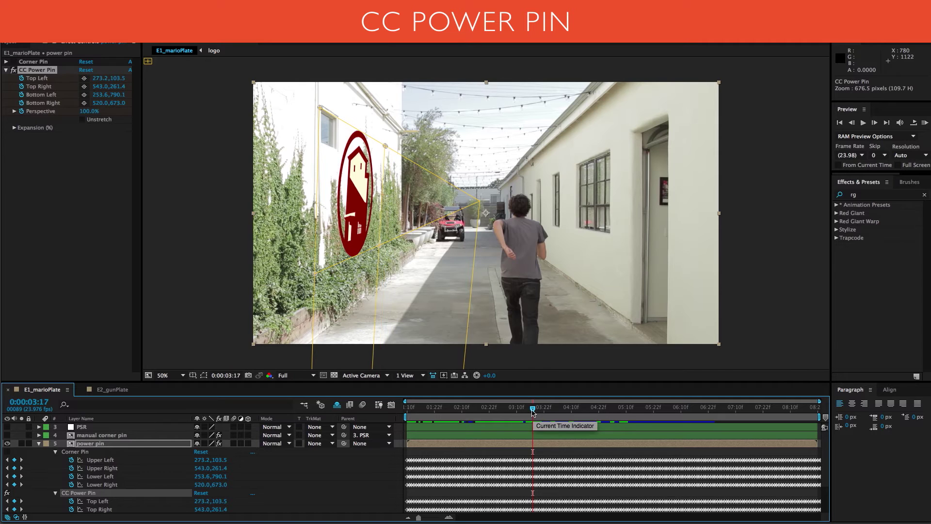
# Set CC Power Pin expansion to Top 0.9, Left 3.5, Right 13.6, Bottom 1.6
pyautogui.click(14, 127)
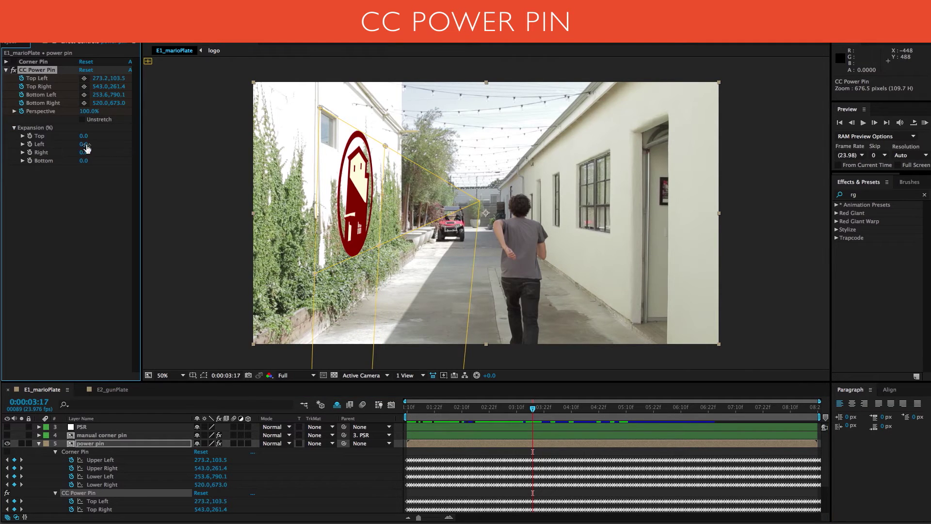
pyautogui.moveTo(90, 144)
pyautogui.mouseDown()
pyautogui.moveTo(101, 152)
pyautogui.moveTo(90, 161)
pyautogui.moveTo(116, 152)
pyautogui.moveTo(89, 140)
pyautogui.moveTo(100, 153)
pyautogui.mouseUp()
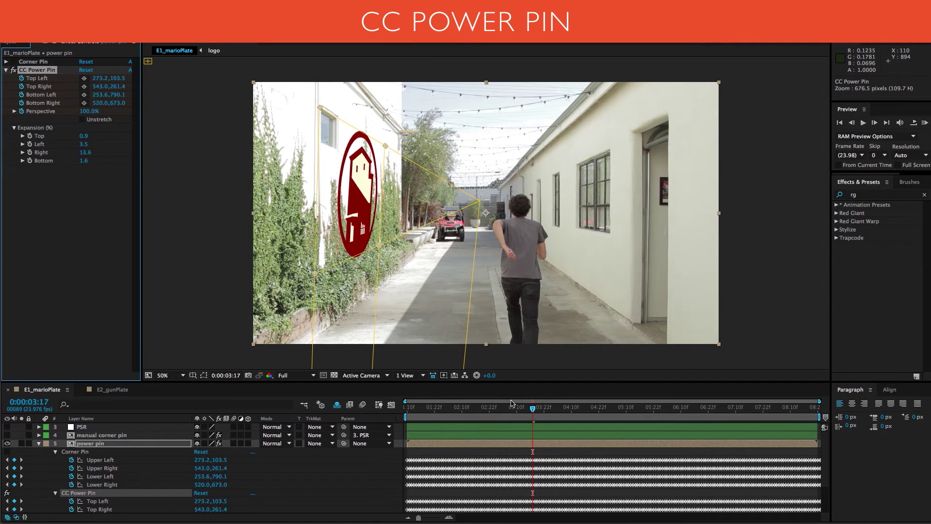
pyautogui.moveTo(537, 410)
pyautogui.mouseDown()
pyautogui.moveTo(583, 411)
pyautogui.moveTo(534, 421)
pyautogui.mouseUp()
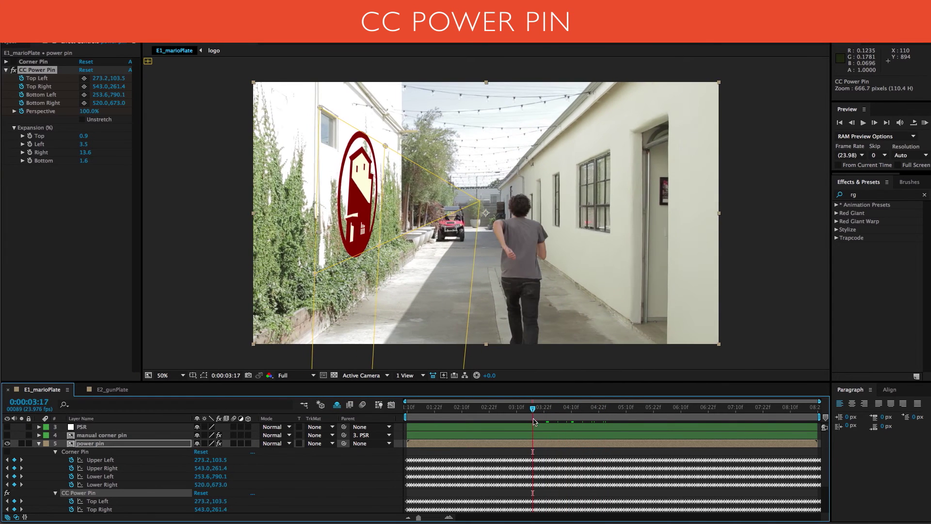
# Collapse the CC Power Pin and power pin layer properties in E1_marioPlate
pyautogui.click(6, 71)
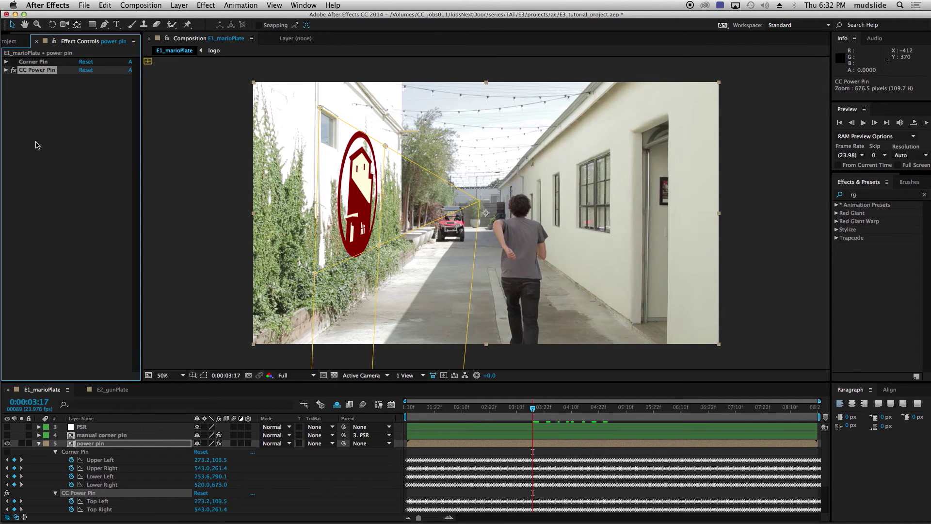
pyautogui.click(39, 443)
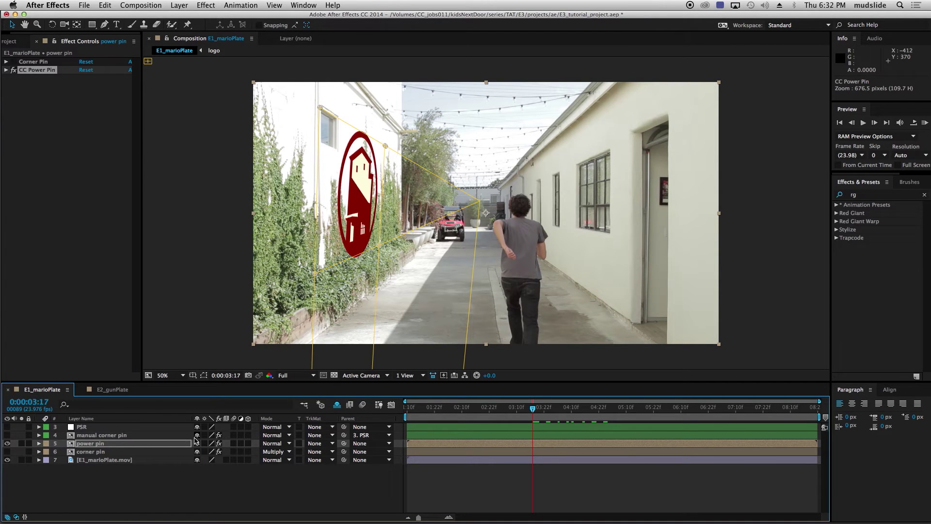
pyautogui.click(152, 435)
pyautogui.click(152, 443)
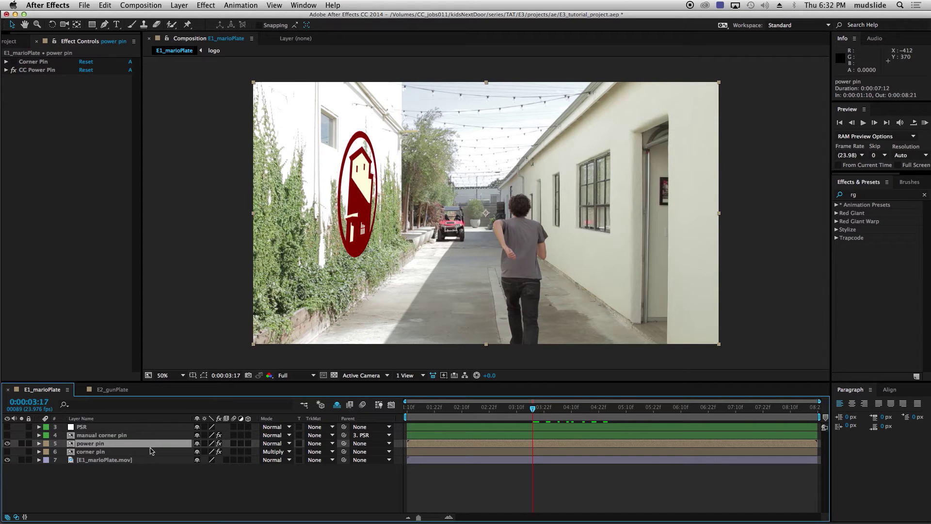
pyautogui.click(152, 451)
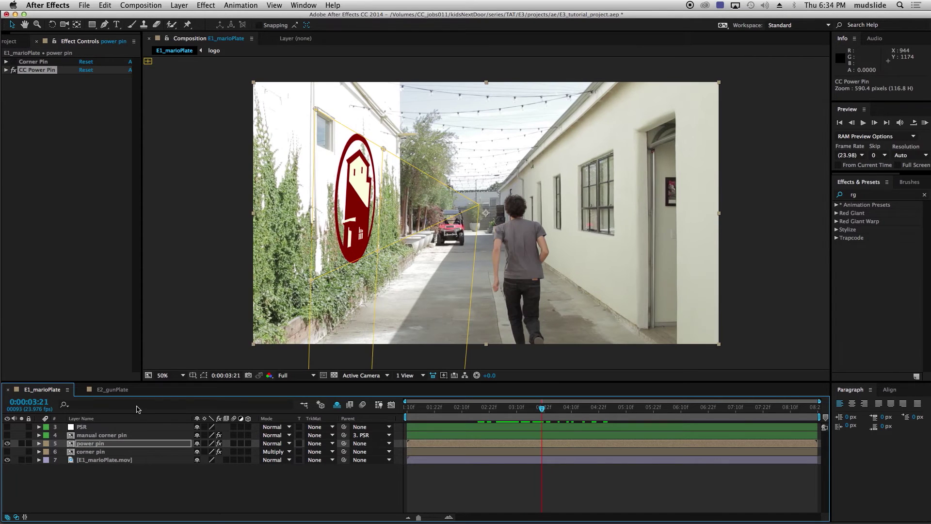
# Switch to the E2_gunPlate composition, review its frames, and launch mocha AE
pyautogui.click(116, 392)
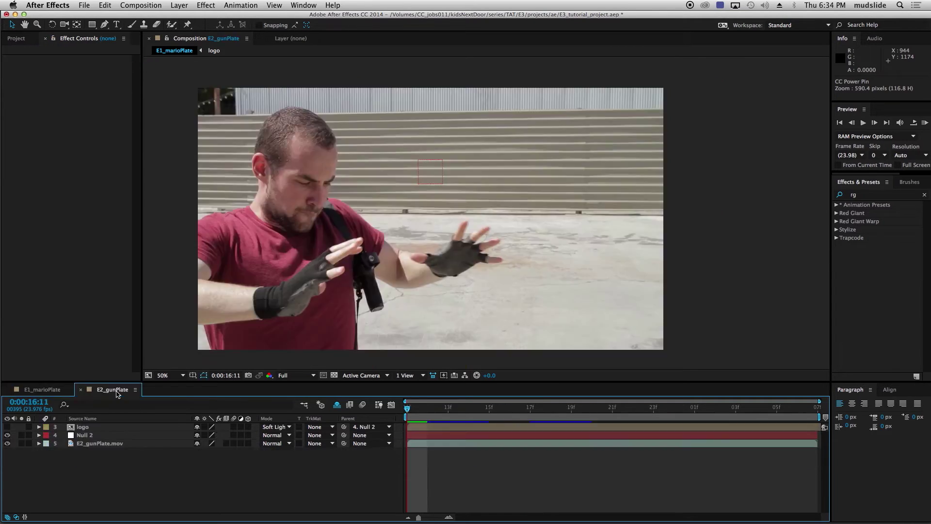
pyautogui.moveTo(437, 414); pyautogui.dragTo(537, 451)
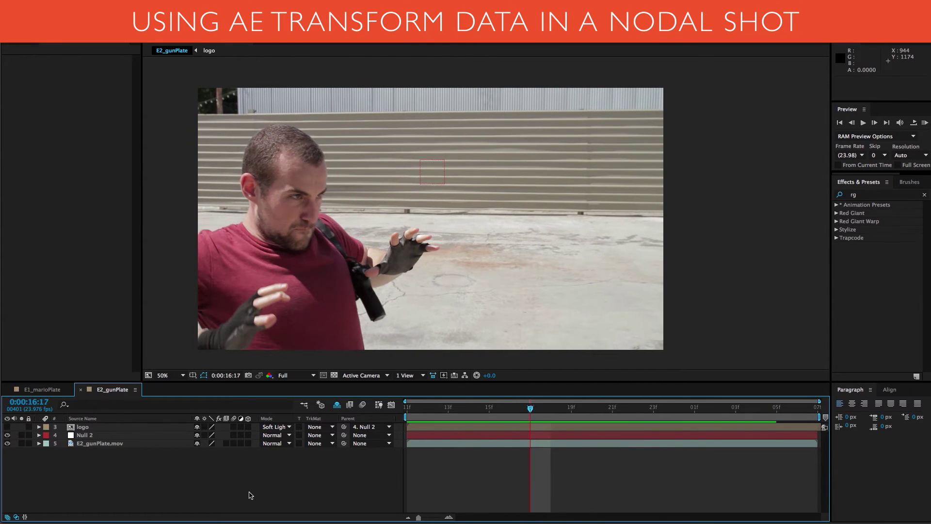
pyautogui.click(721, 510)
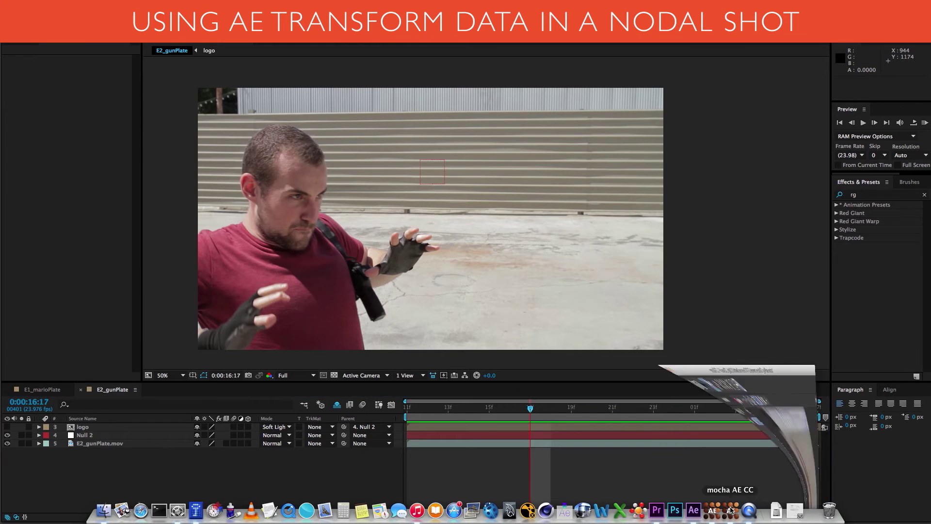
# In mocha, go to frame 9 and choose After Effects Transform Data for the gunPlate wall track
pyautogui.moveTo(425, 308)
pyautogui.mouseDown()
pyautogui.moveTo(558, 310)
pyautogui.moveTo(413, 314)
pyautogui.mouseUp()
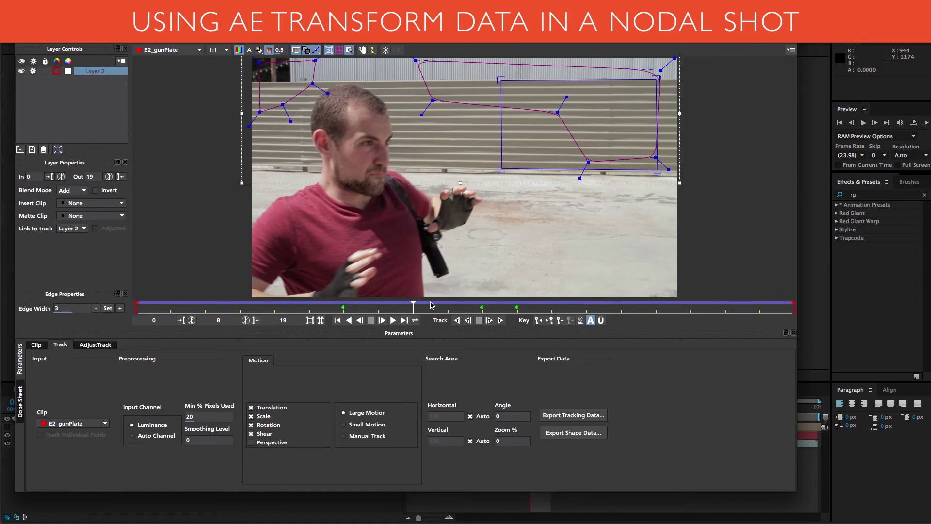
pyautogui.moveTo(413, 309); pyautogui.dragTo(449, 308)
pyautogui.click(573, 416)
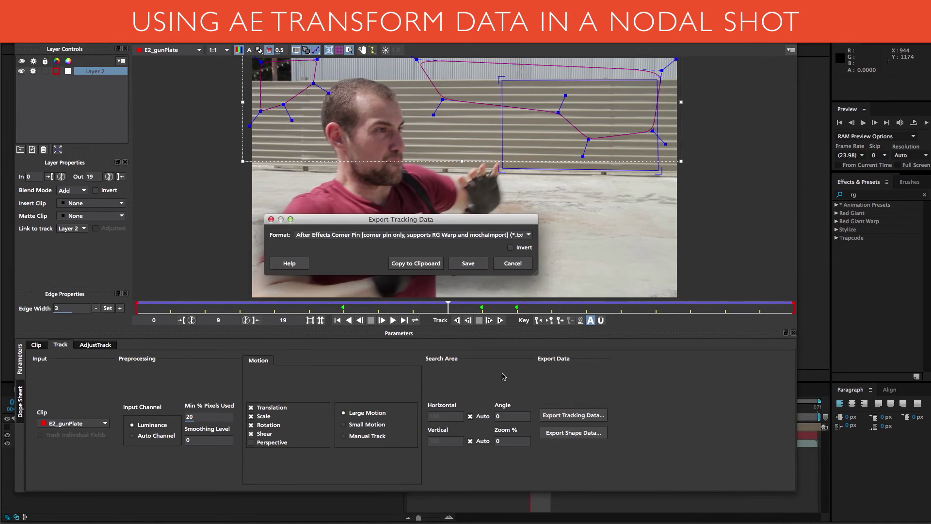
pyautogui.click(432, 241)
pyautogui.click(415, 258)
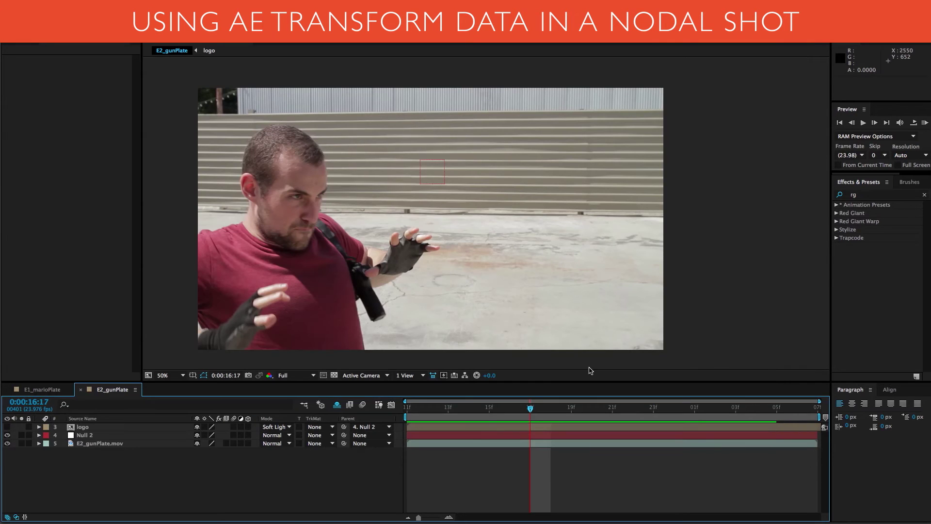
# Paste the tracked transform keyframes onto Null 2
pyautogui.click(110, 435)
pyautogui.hotkey('ctrl', 'v')
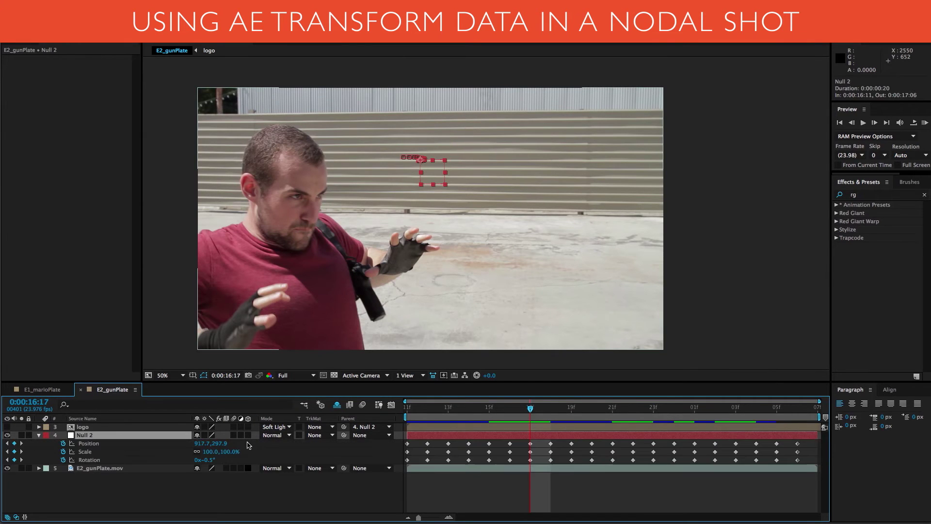
pyautogui.press('u')
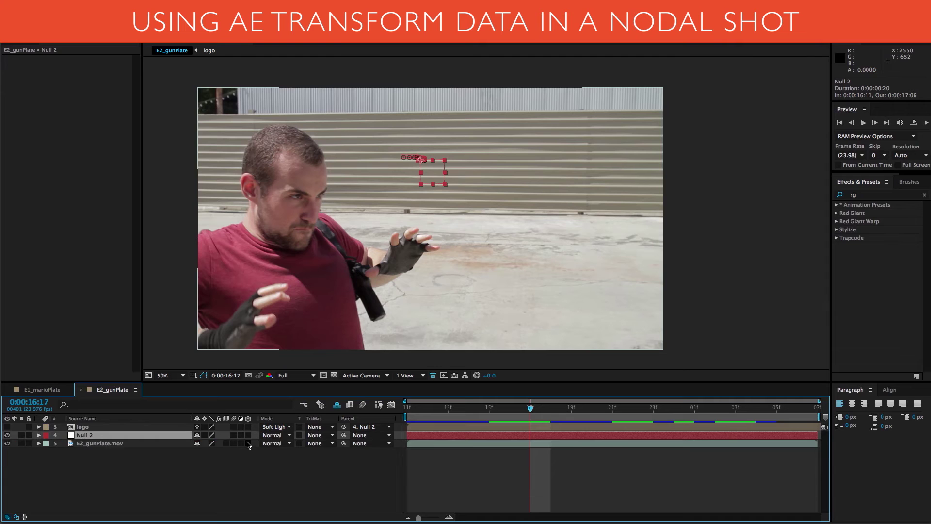
# Make the logo layer visible and preview it riding the wall from 0:00:16:11
pyautogui.click(170, 427)
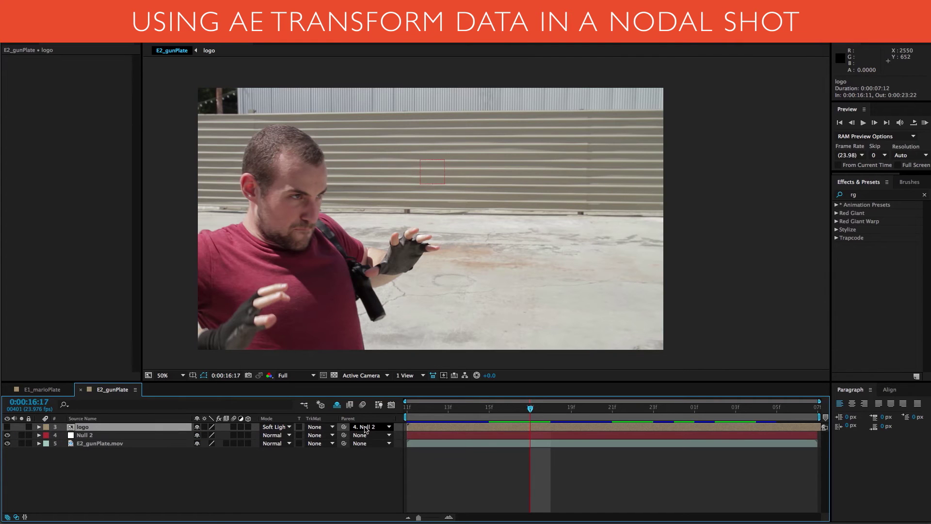
pyautogui.click(8, 427)
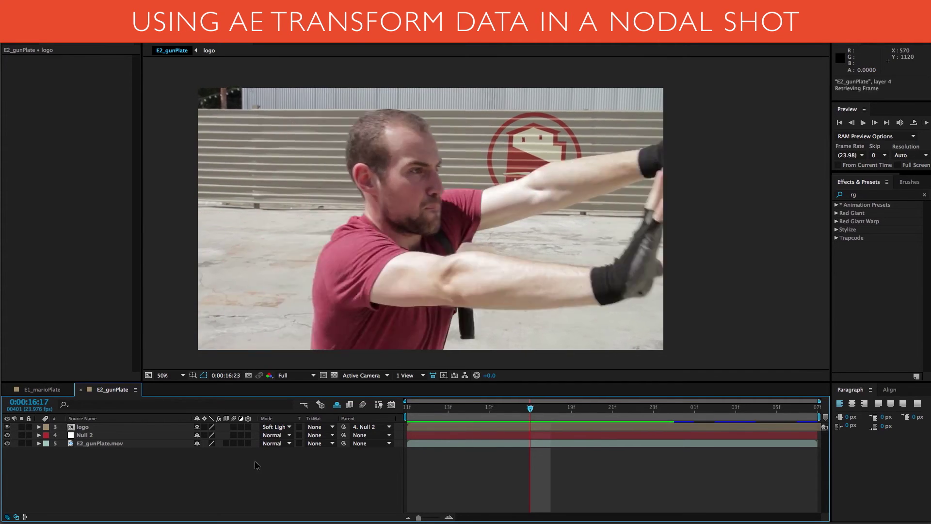
pyautogui.press('space')
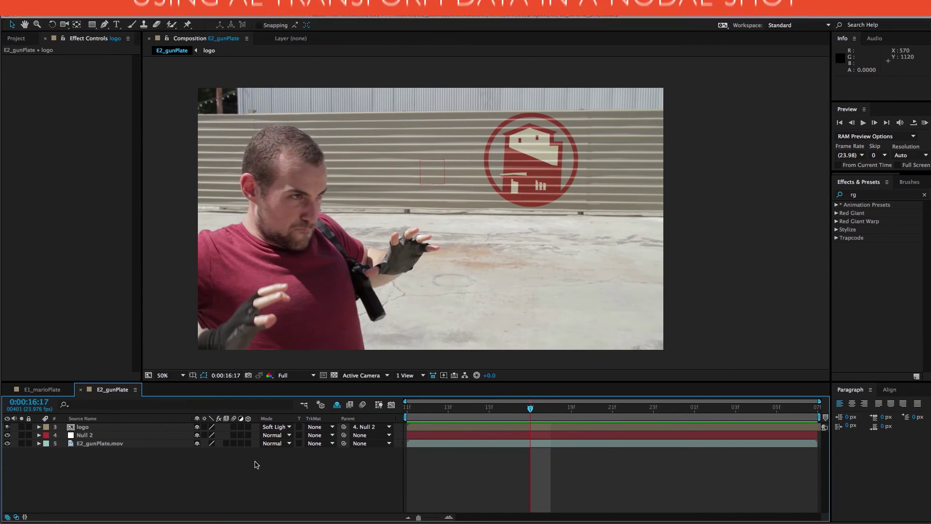
pyautogui.click(405, 410)
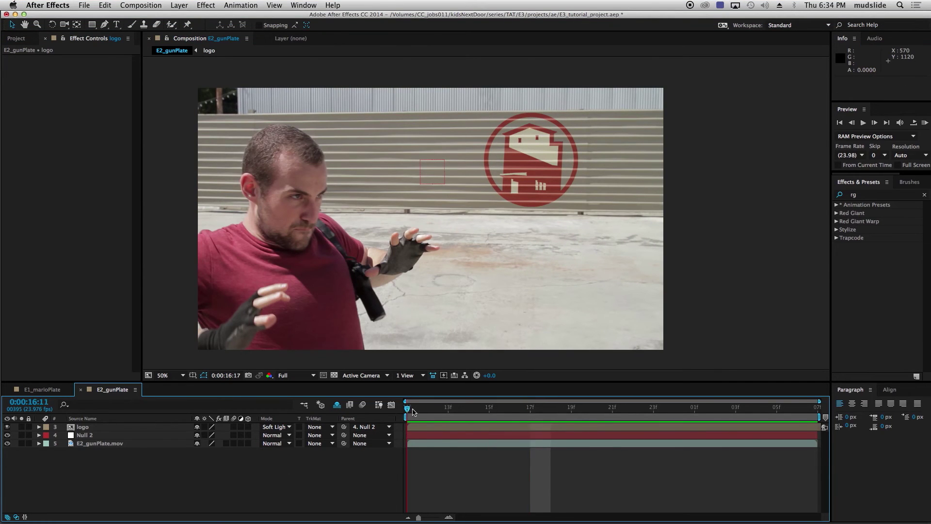
pyautogui.moveTo(408, 411); pyautogui.dragTo(448, 412)
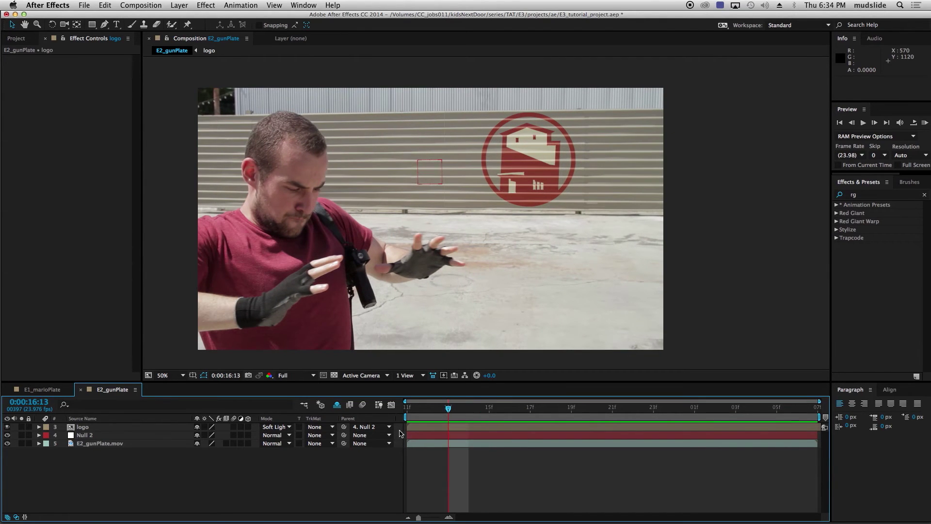
pyautogui.click(408, 412)
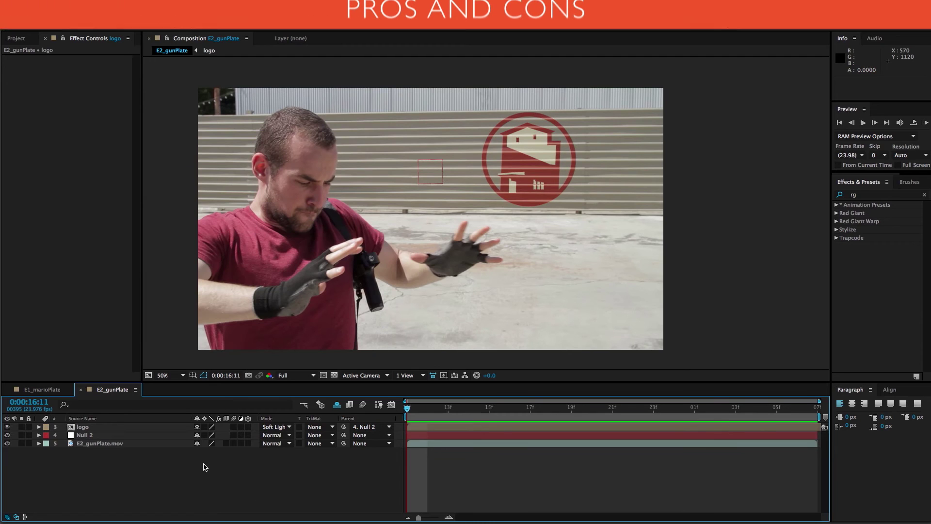
# Resize the wall logo to about 58% wide by 38% tall, previewing playback
pyautogui.click(111, 436)
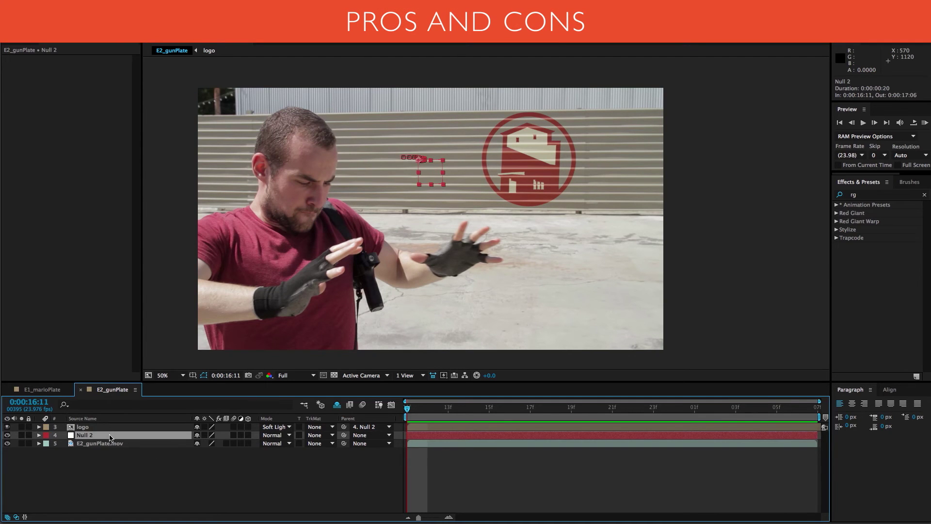
pyautogui.click(100, 427)
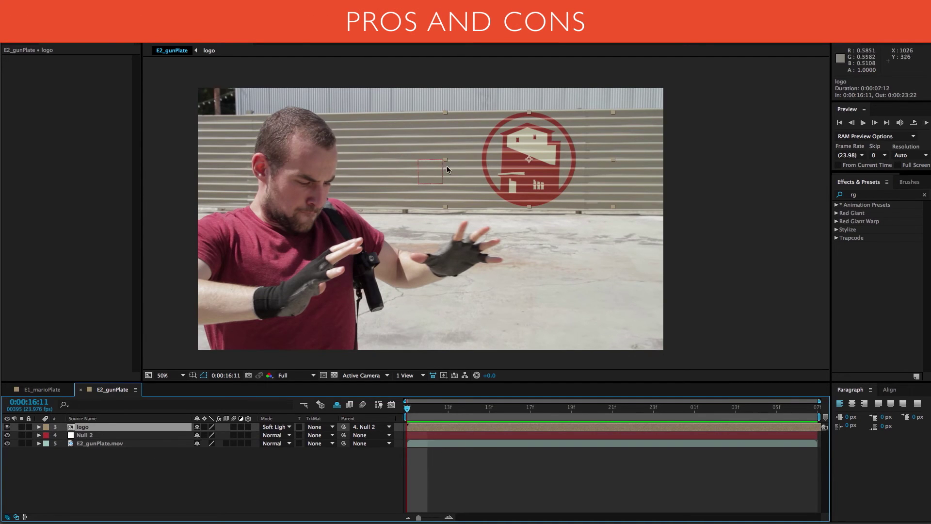
pyautogui.moveTo(445, 159); pyautogui.dragTo(383, 159)
pyautogui.moveTo(529, 207)
pyautogui.mouseDown()
pyautogui.moveTo(528, 218)
pyautogui.moveTo(529, 210)
pyautogui.mouseUp()
pyautogui.moveTo(413, 159)
pyautogui.mouseDown()
pyautogui.moveTo(474, 162)
pyautogui.moveTo(396, 164)
pyautogui.mouseUp()
pyautogui.press('space')
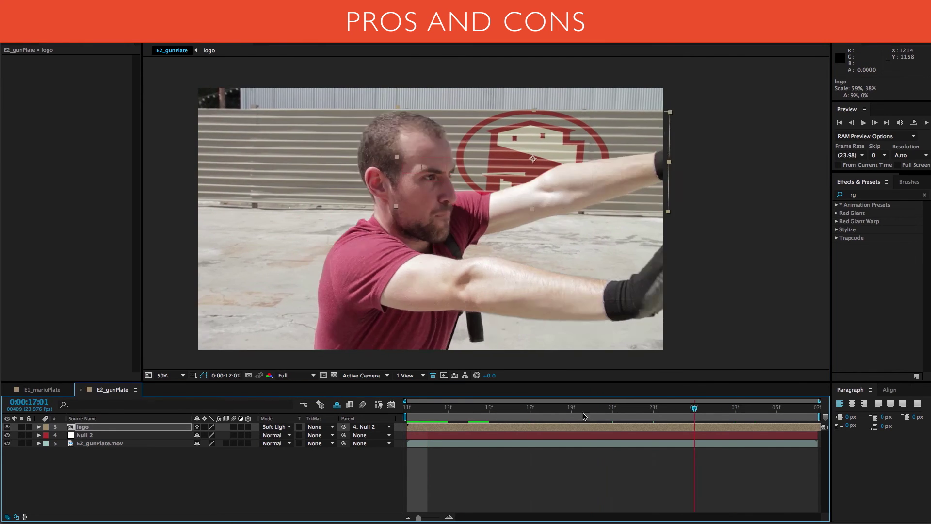
pyautogui.press('space')
pyautogui.moveTo(403, 164); pyautogui.dragTo(440, 162)
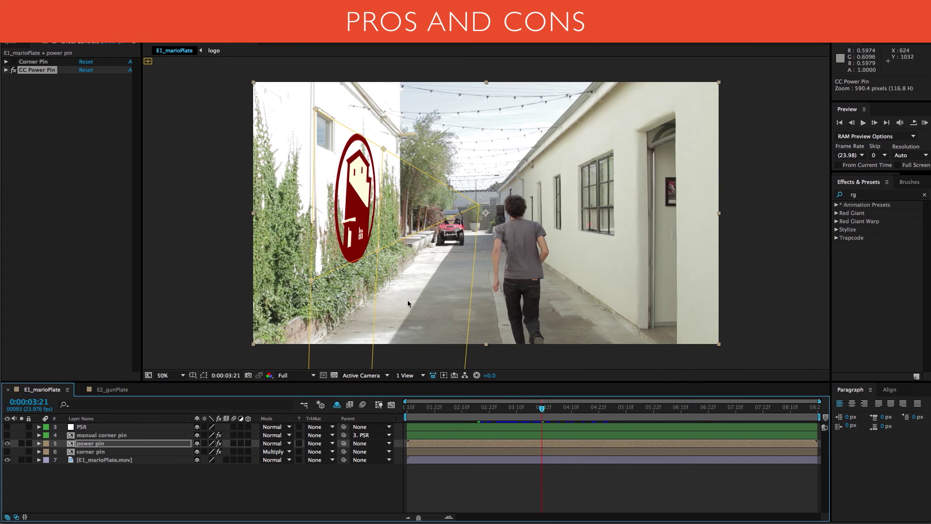
# Raise the CC Power Pin logo's bottom edge and pull its left edge inward
pyautogui.click(47, 75)
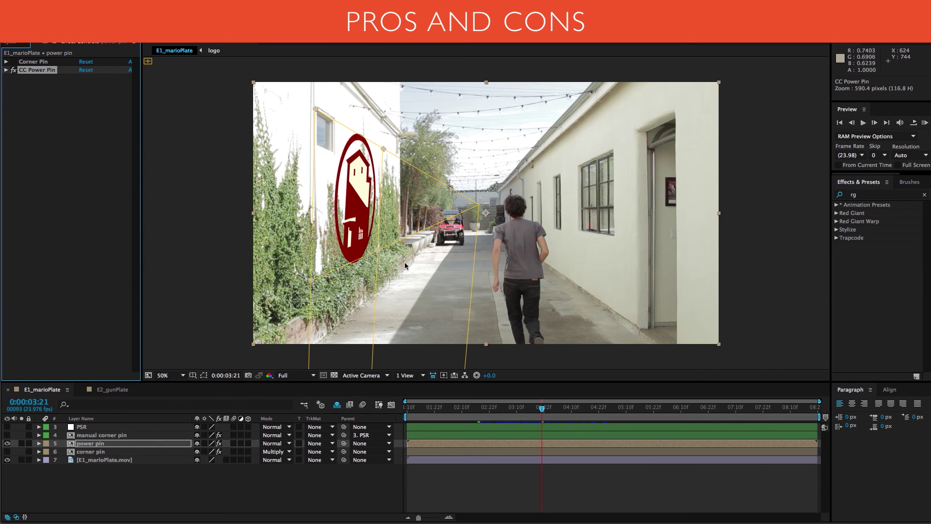
pyautogui.moveTo(393, 244)
pyautogui.mouseDown()
pyautogui.moveTo(395, 234)
pyautogui.moveTo(394, 244)
pyautogui.mouseUp()
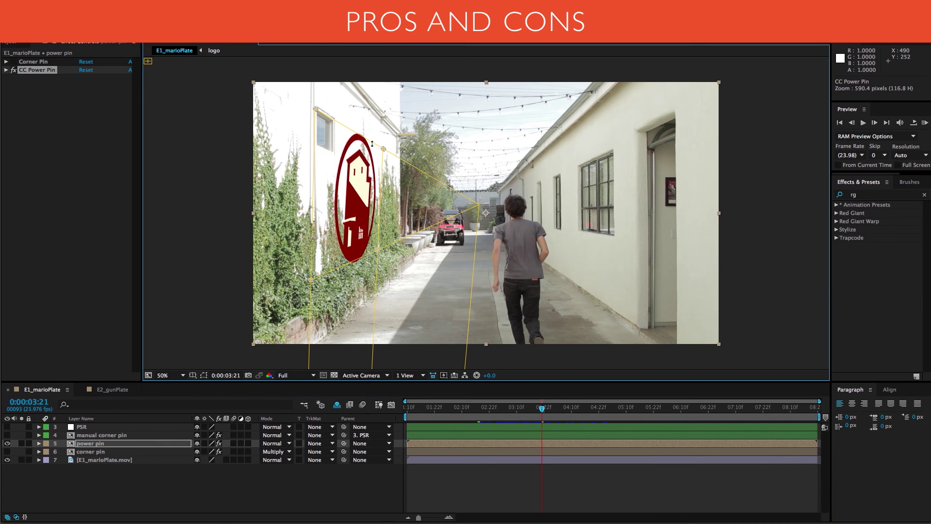
pyautogui.moveTo(313, 174); pyautogui.dragTo(321, 173)
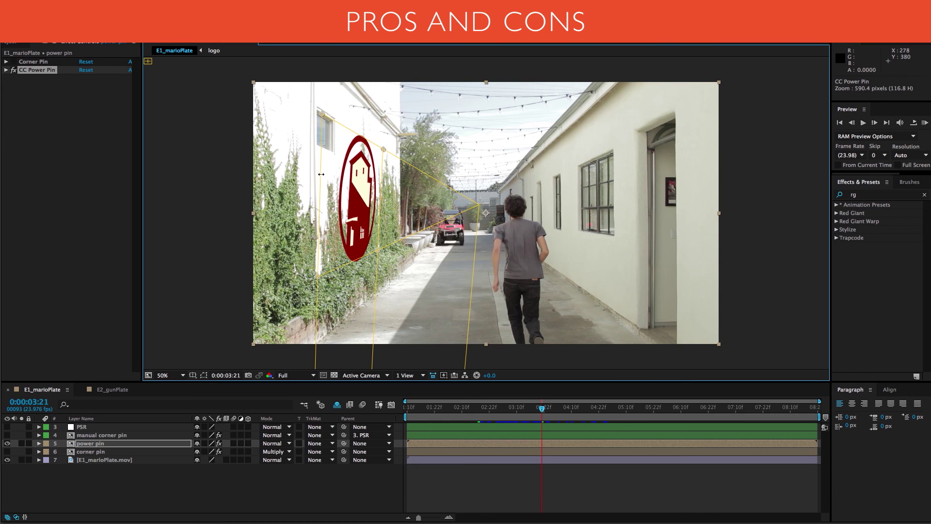